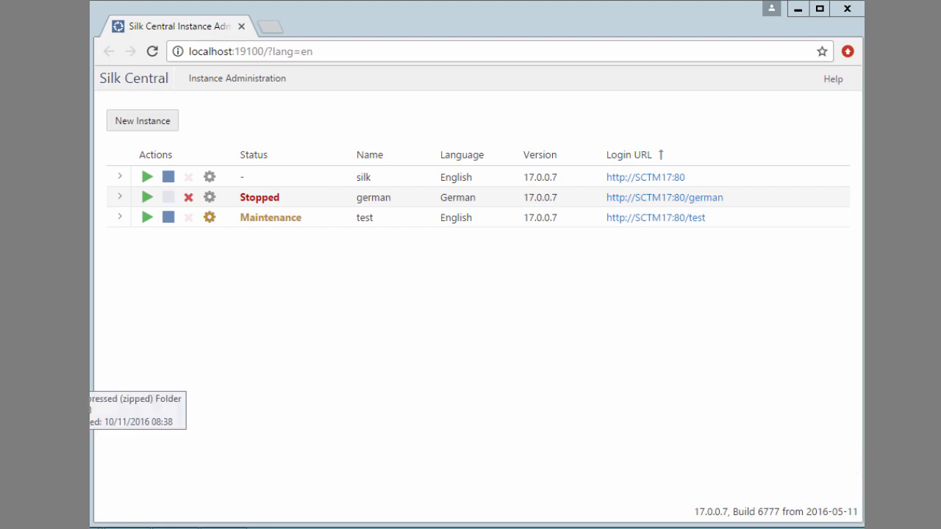
# Run silkcentral-170-hf1.exe from the SC170_Hotfix_1 folder inside SC170_Hotfix_1.zip without extracting the archive
pyautogui.doubleClick(90, 378)
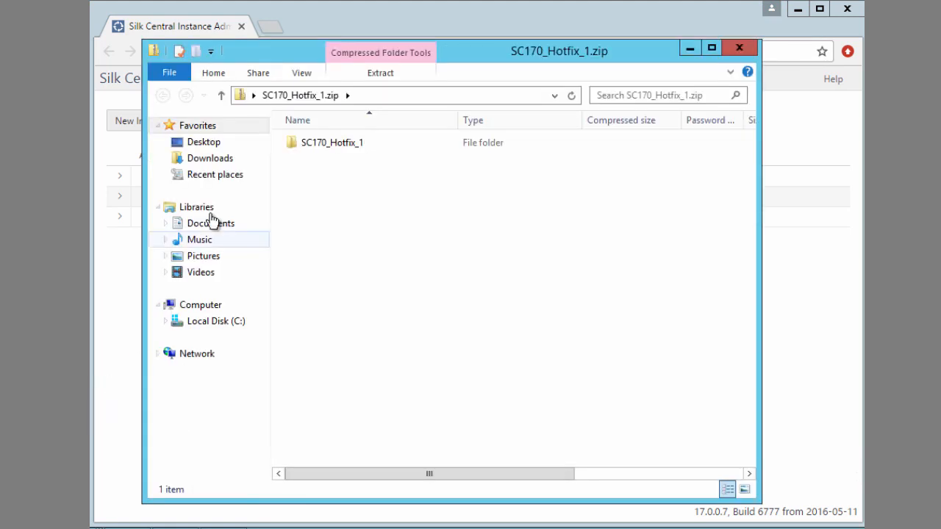
pyautogui.doubleClick(349, 142)
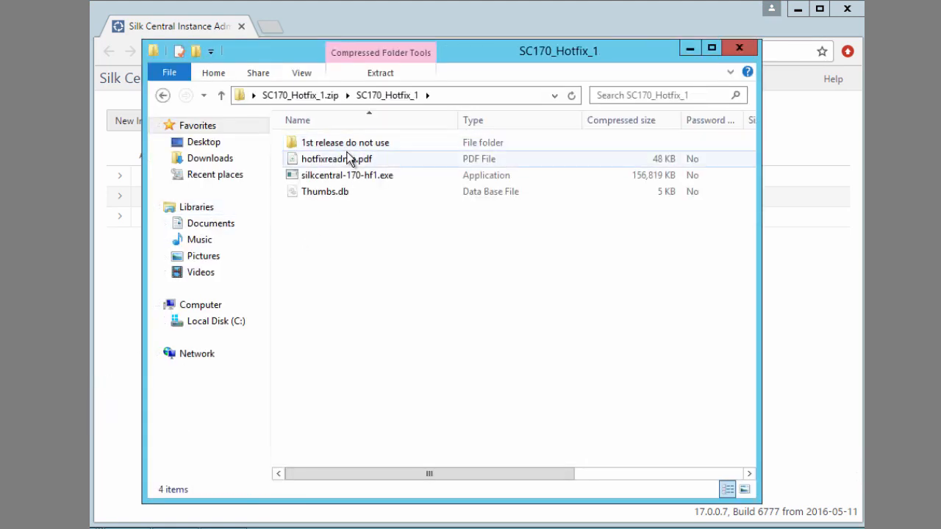
pyautogui.click(347, 177)
pyautogui.doubleClick(346, 177)
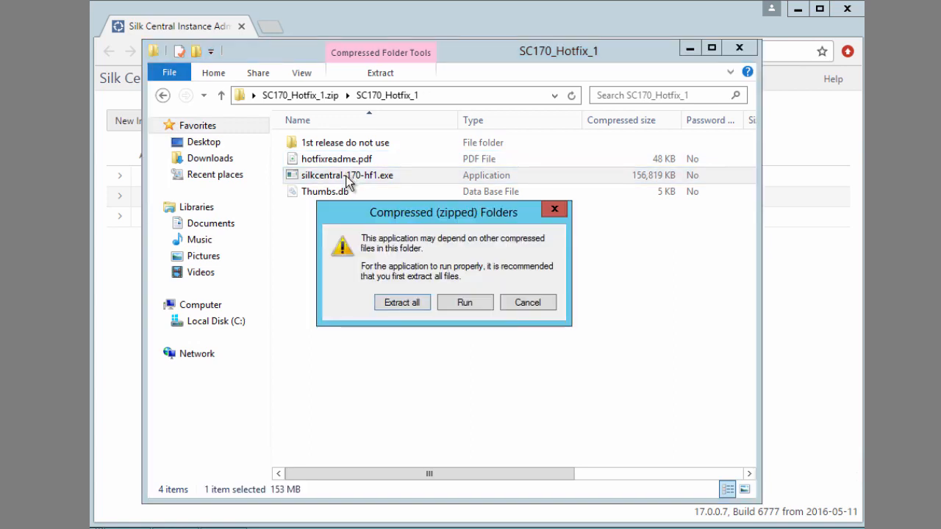
pyautogui.click(451, 304)
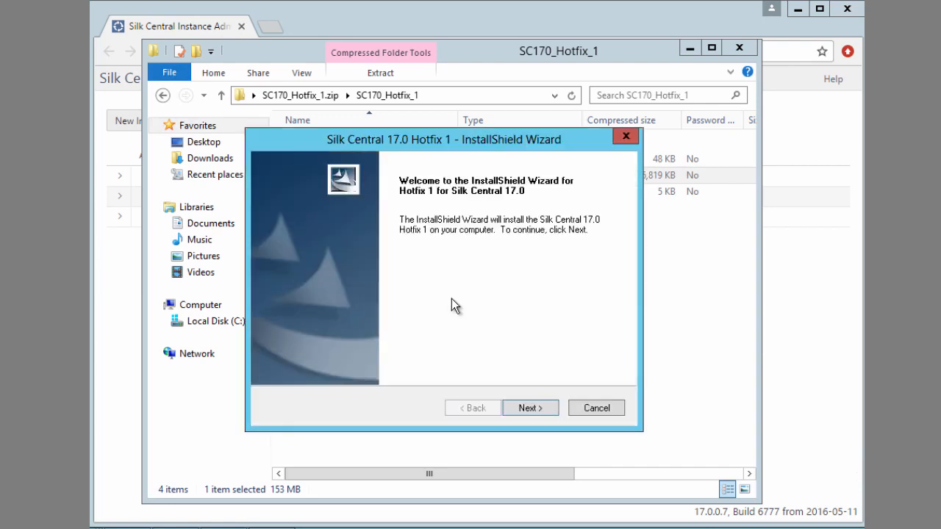
# Install Silk Central 17.0 Hotfix 1 with the current settings and finish setup with the ReadMe set to open
pyautogui.click(529, 408)
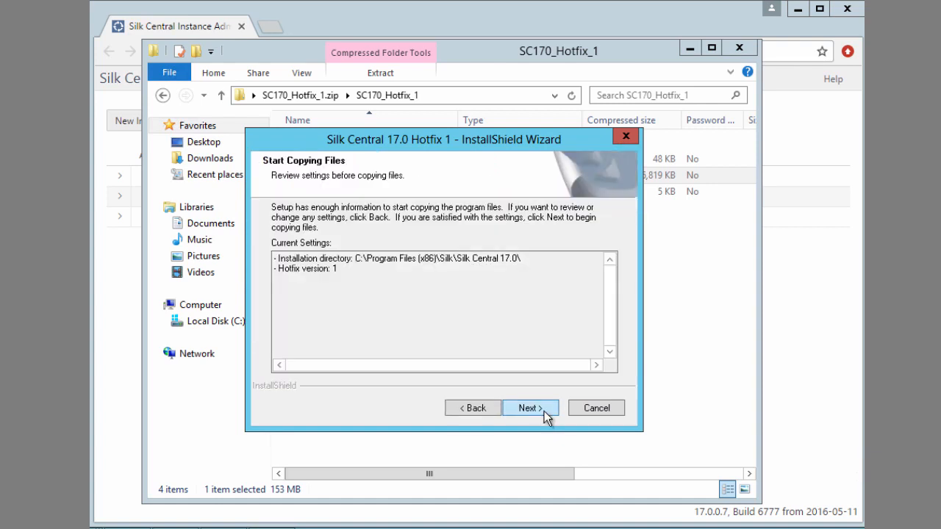
pyautogui.click(544, 411)
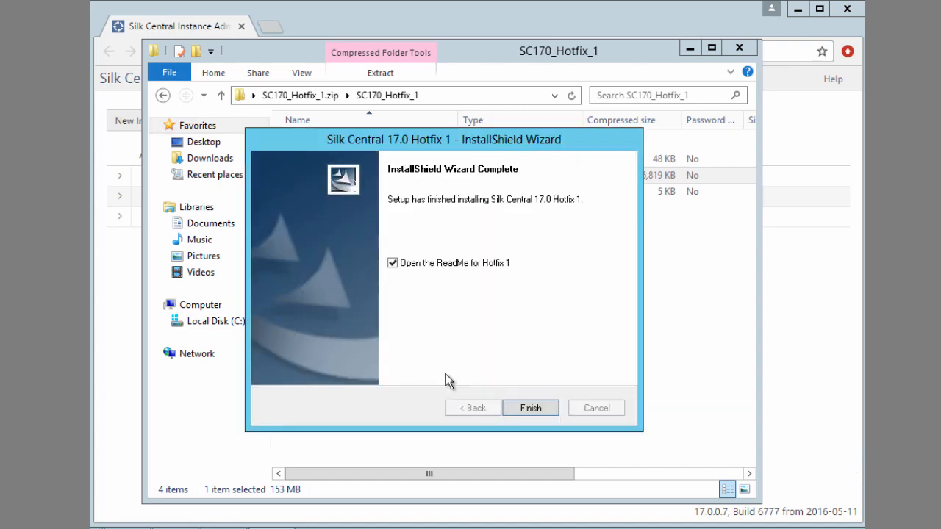
pyautogui.click(530, 409)
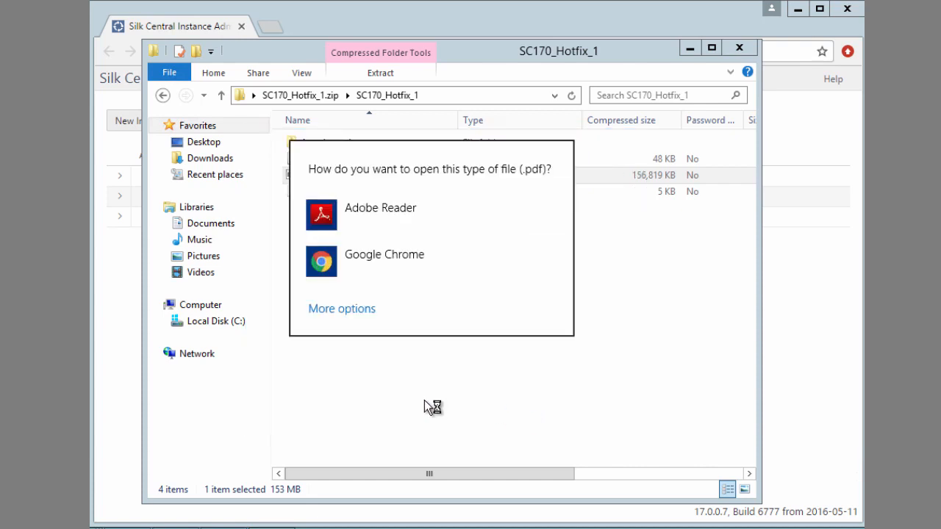
# Open the hotfix ReadMe PDF in Google Chrome and review the resolved issues in Hotfix 1
pyautogui.click(385, 263)
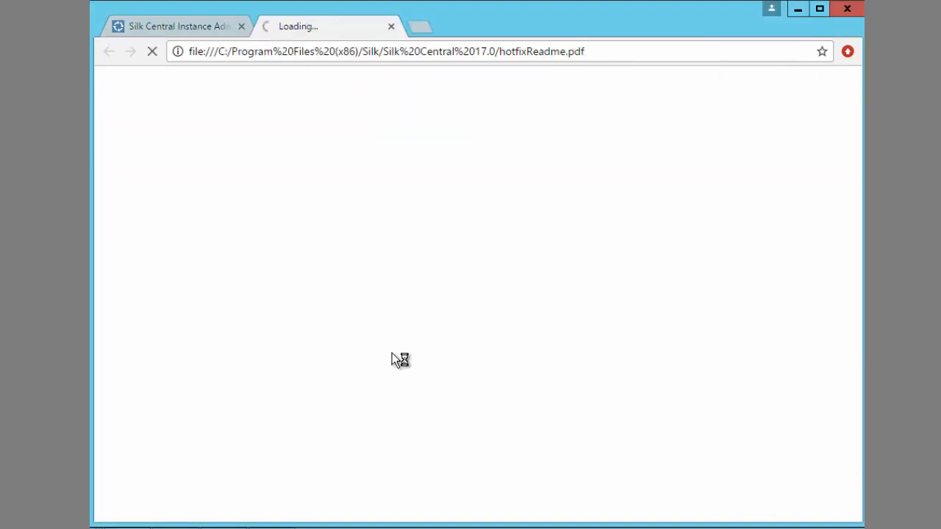
pyautogui.scroll(-10, 350, 184)
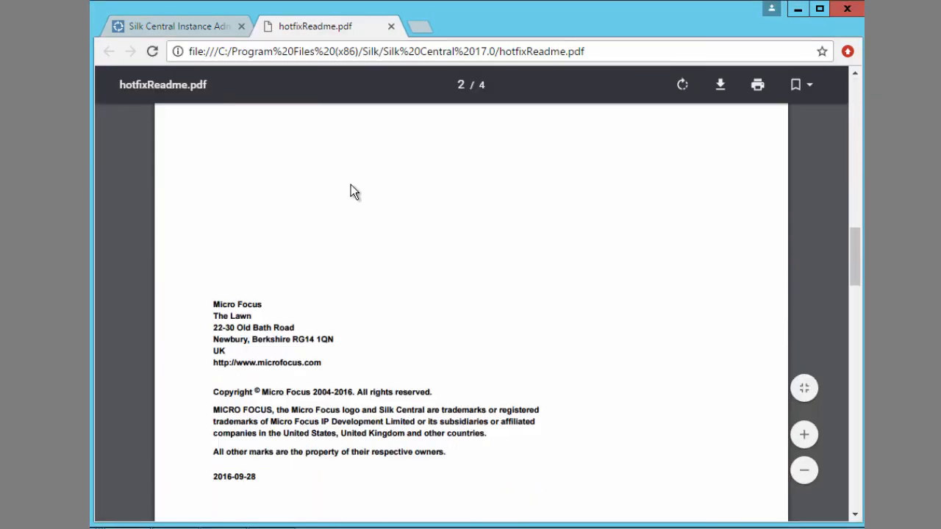
pyautogui.scroll(-5, 351, 189)
pyautogui.scroll(3, 350, 184)
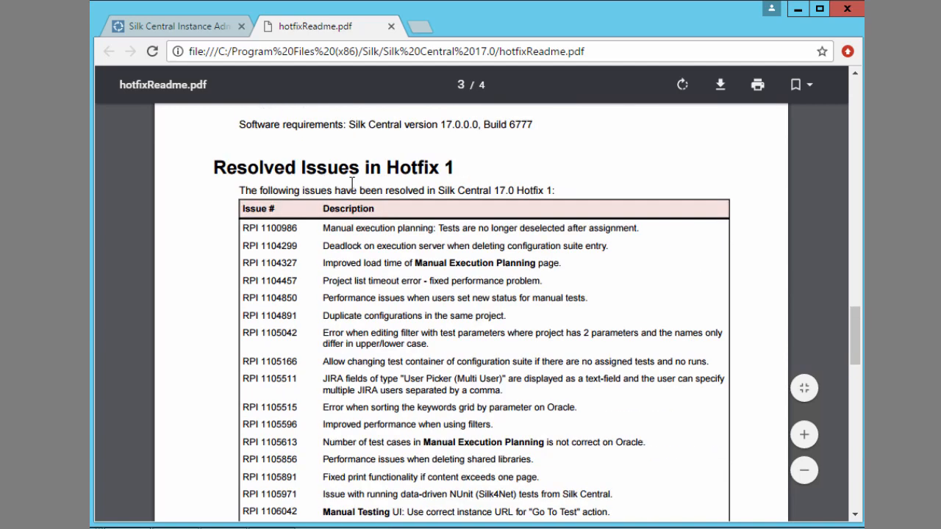
# Return to the Instance Administration page, dismissing the Internet Explorer setup and its window, and reload the instance list
pyautogui.click(179, 26)
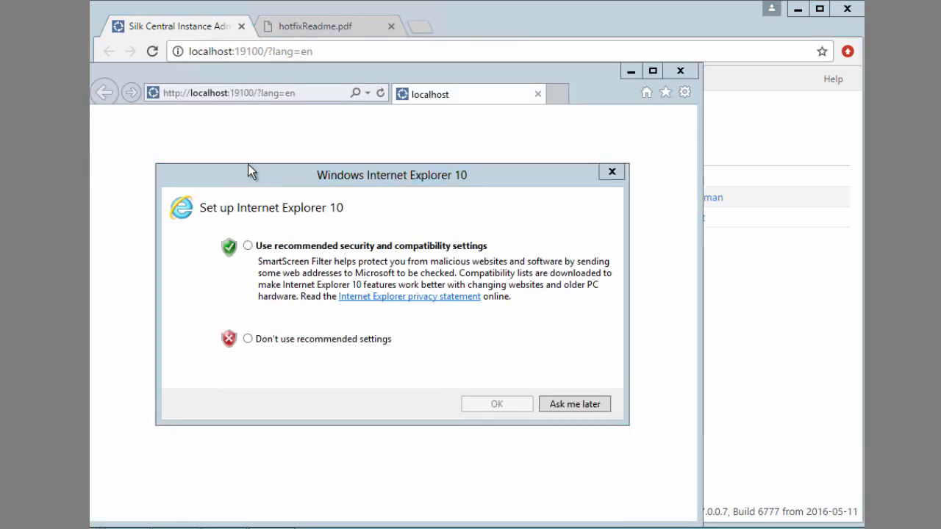
pyautogui.click(624, 172)
pyautogui.click(681, 71)
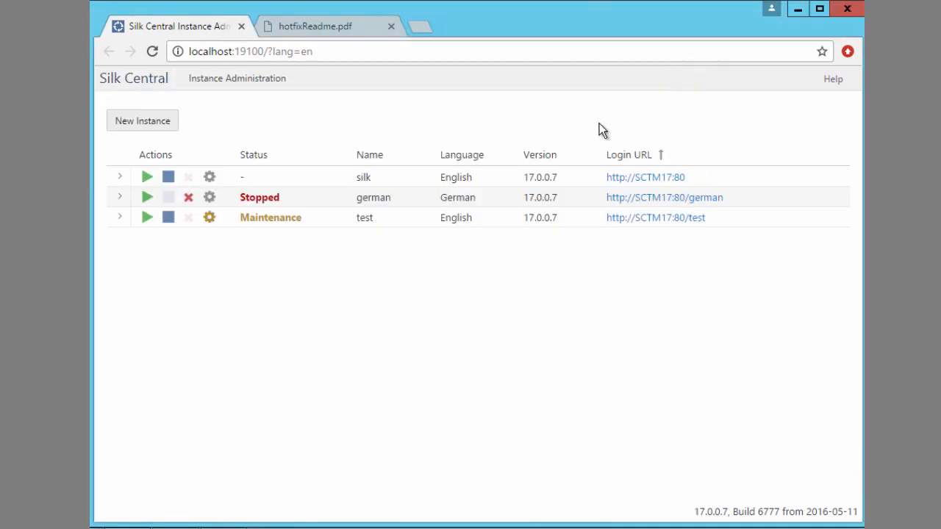
pyautogui.click(152, 52)
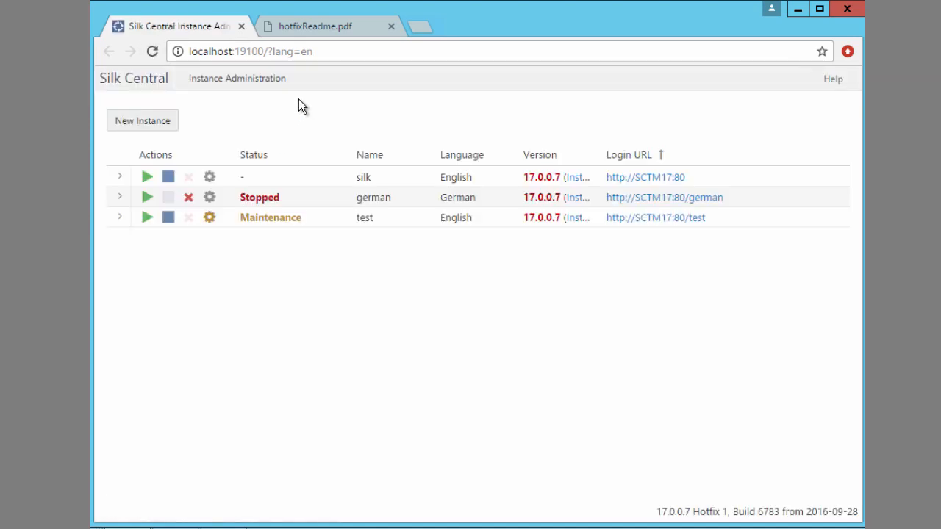
# Widen the Version column and install Hotfix 1 on the silk instance, keeping the suggested maintenance text
pyautogui.moveTo(599, 154); pyautogui.dragTo(671, 155)
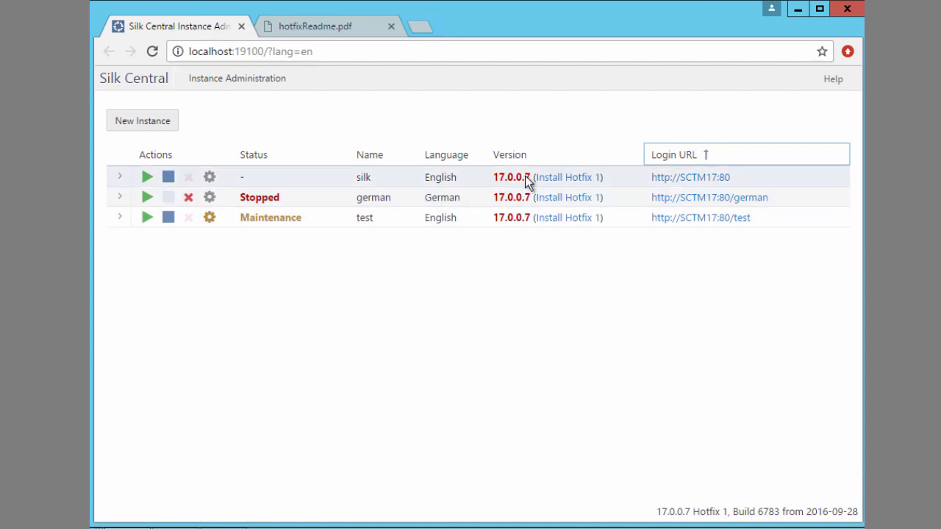
pyautogui.click(544, 178)
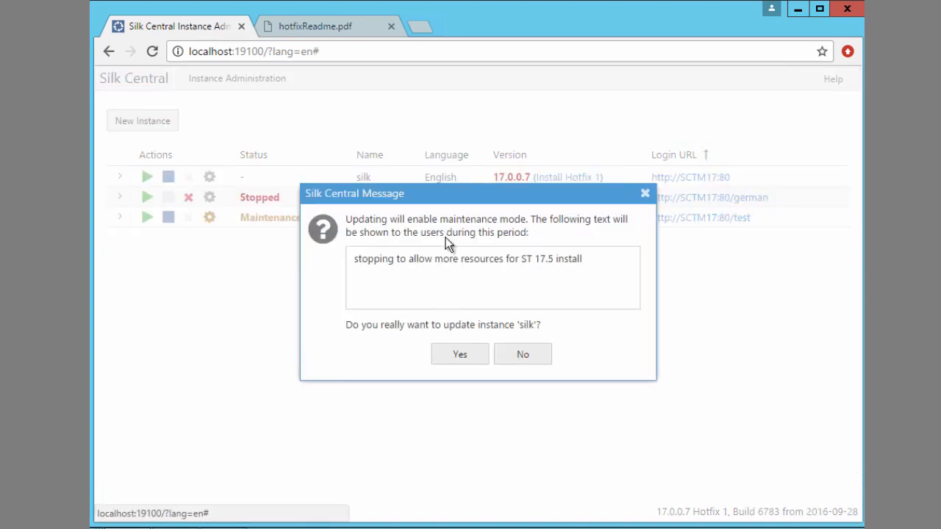
pyautogui.click(457, 356)
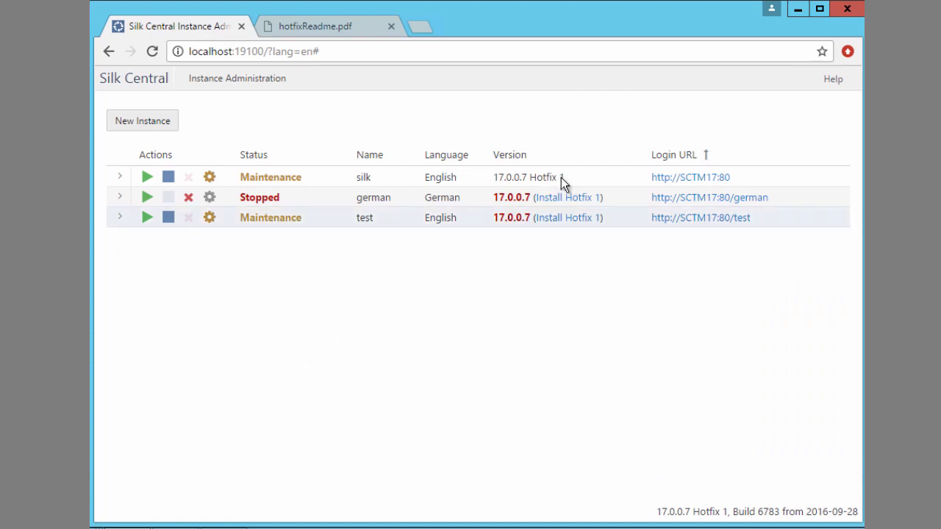
# Set the silk instance's maintenance page text to "Stopping server to install Hotfix 1" and check it through the login URL
pyautogui.click(209, 179)
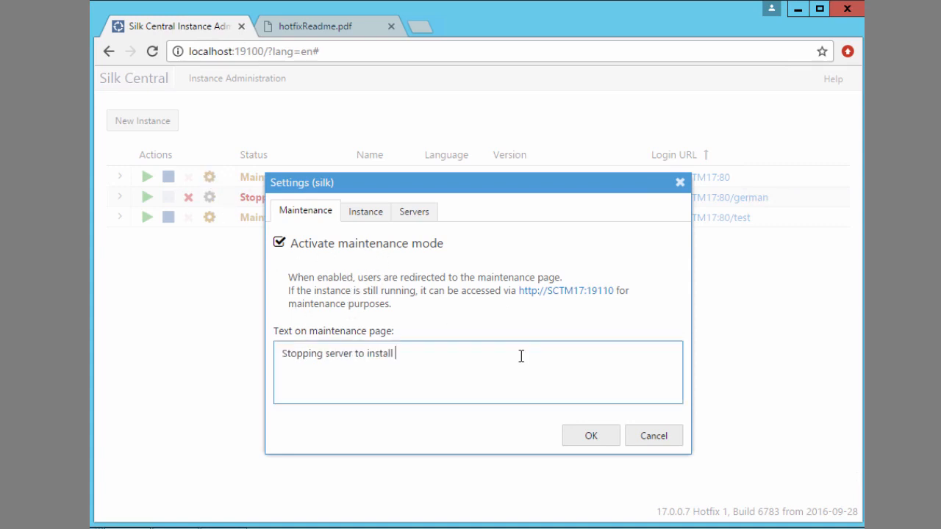
pyautogui.write('Hotfix 1')
pyautogui.click(584, 441)
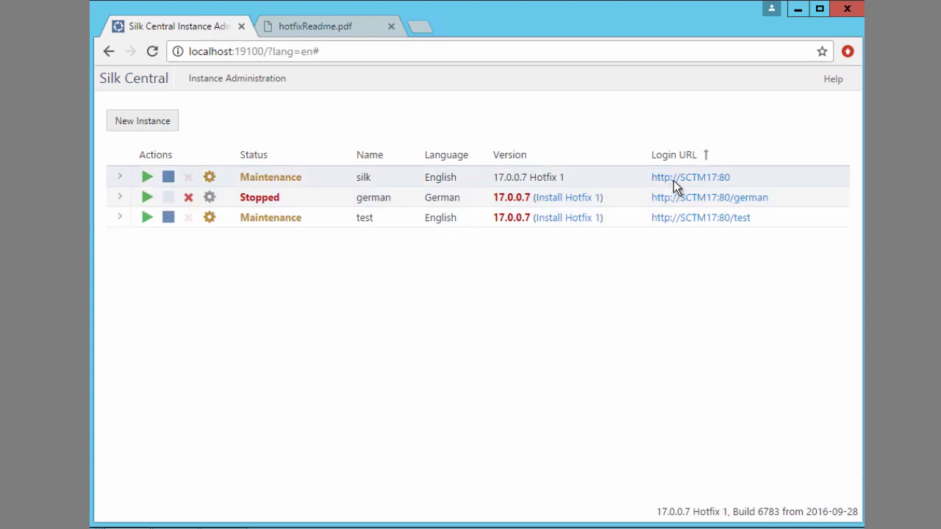
pyautogui.click(677, 178)
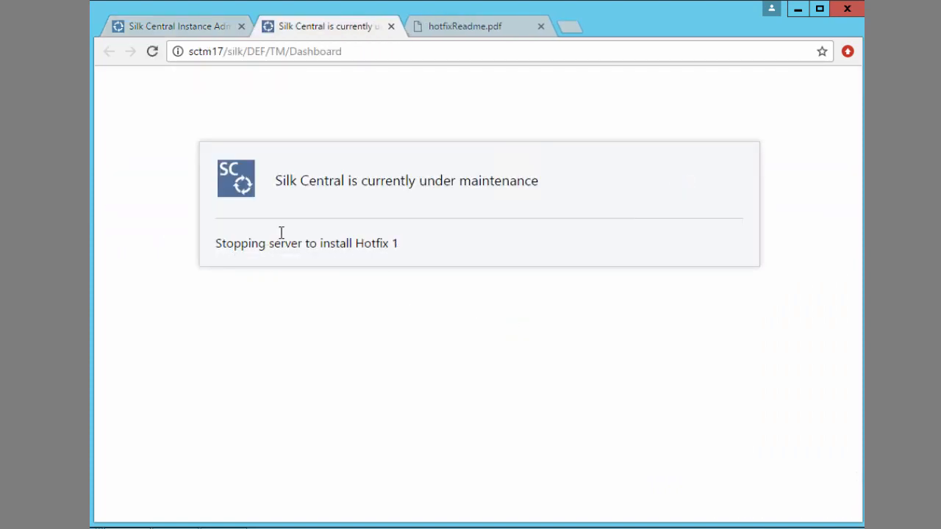
pyautogui.click(175, 26)
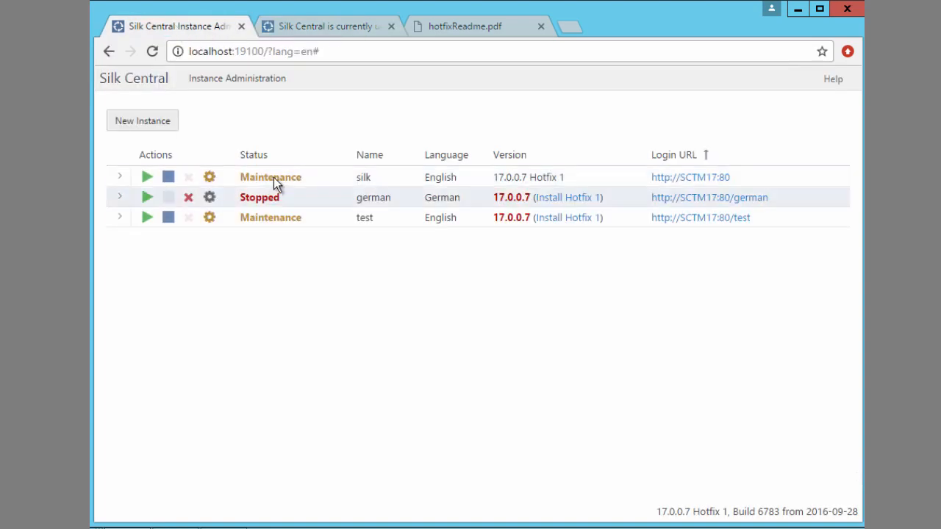
# Start the silk instance without remaining in maintenance mode and open its login URL
pyautogui.click(147, 178)
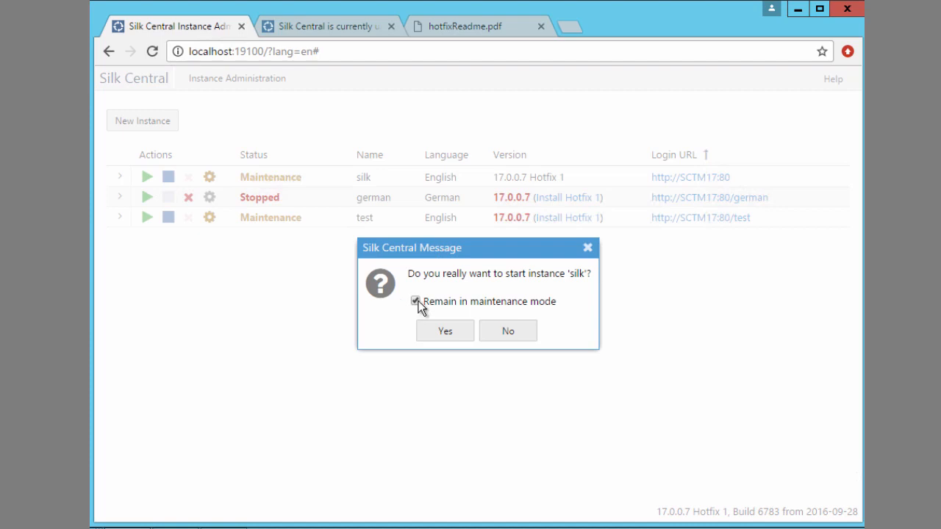
pyautogui.click(435, 329)
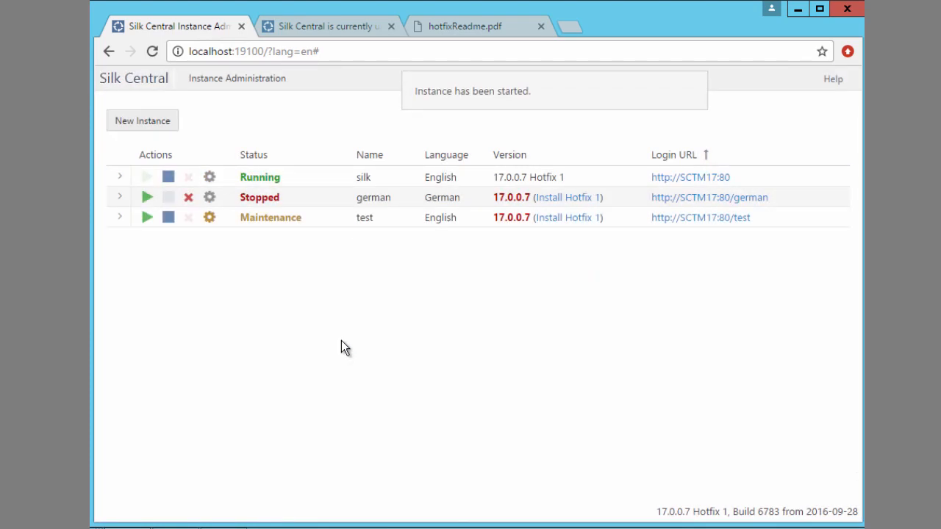
pyautogui.click(677, 177)
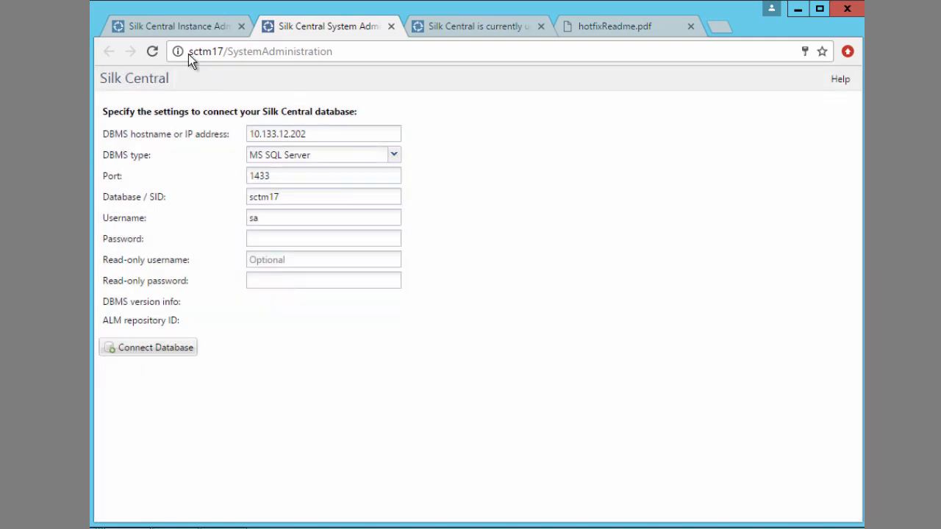
# Enter the database password, connect the sctm17 database, and decline saving the password in the browser
pyautogui.click(275, 233)
pyautogui.click(174, 349)
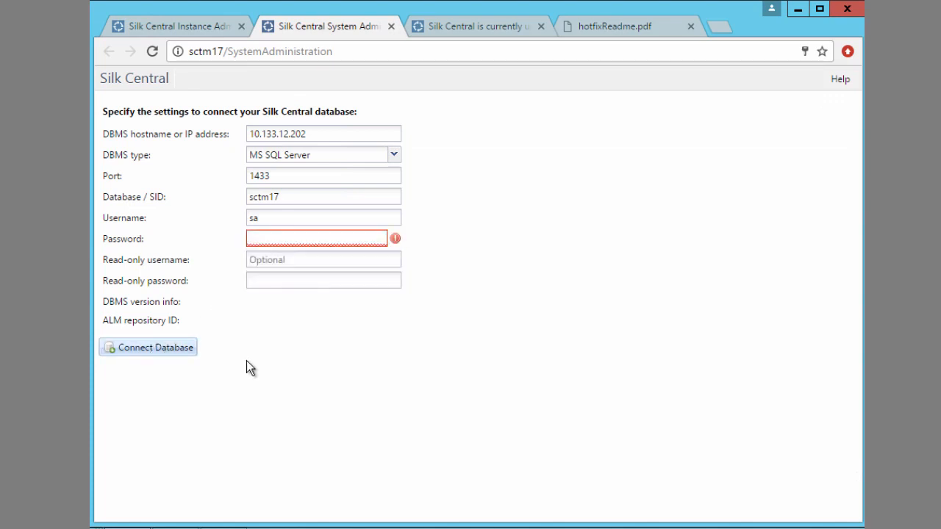
pyautogui.click(281, 239)
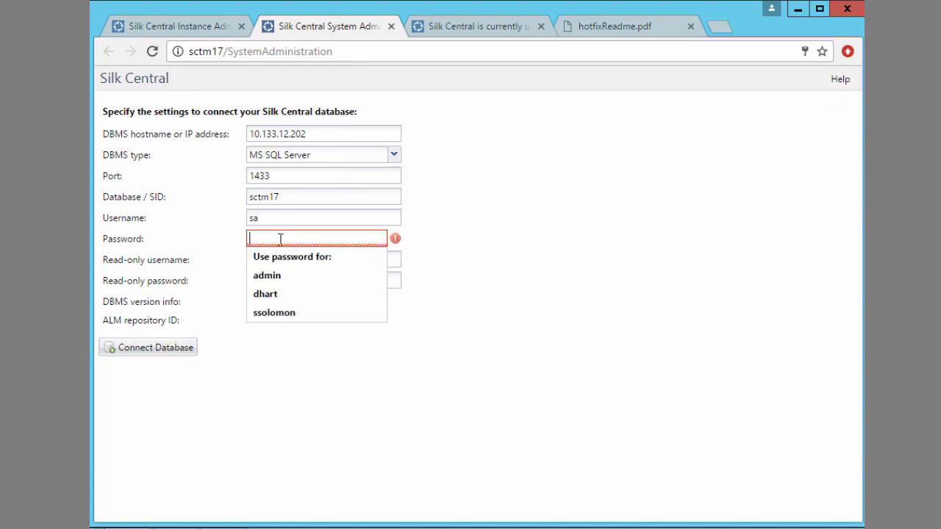
pyautogui.click(203, 349)
pyautogui.click(434, 375)
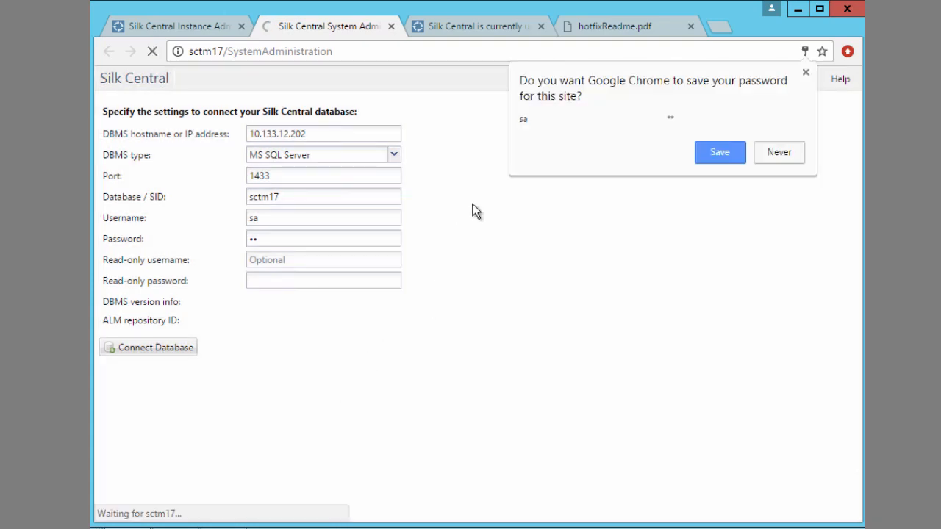
pyautogui.click(767, 155)
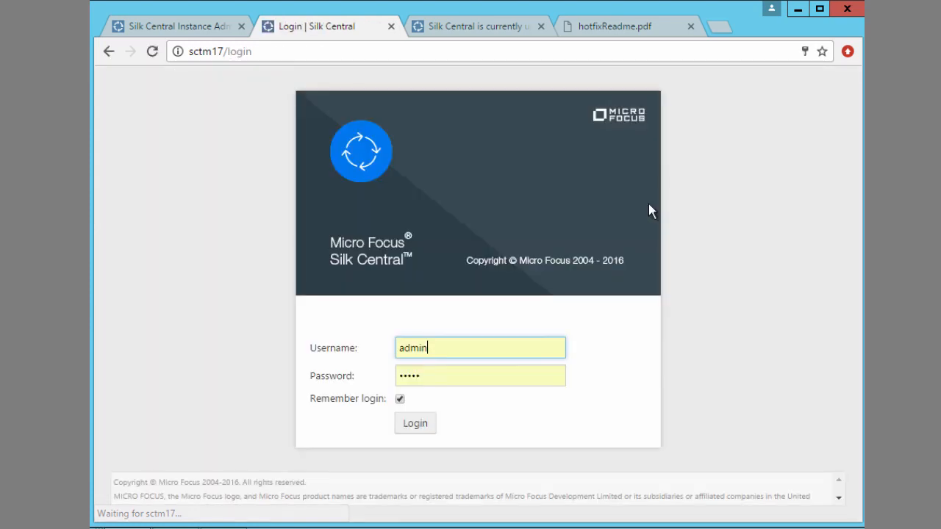
# Log in to Silk Central with the prefilled account and check the installed version on the About page
pyautogui.click(422, 425)
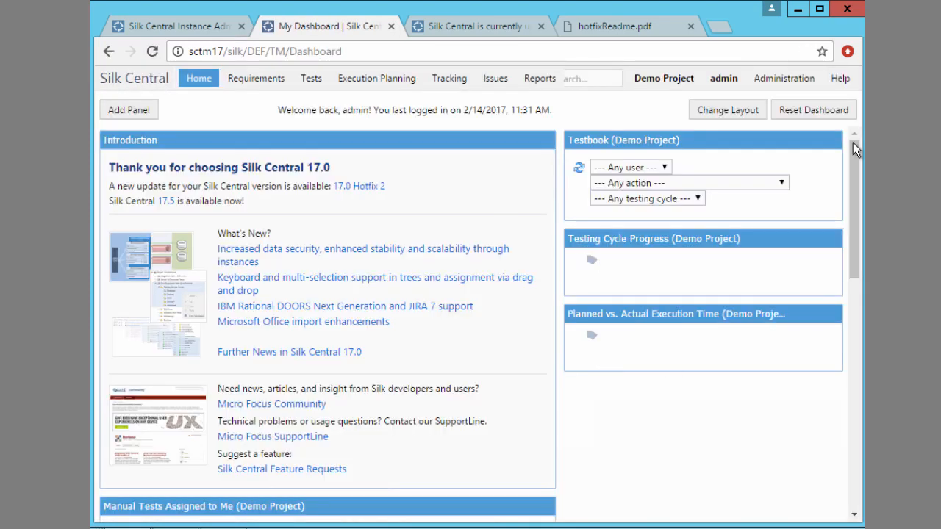
pyautogui.moveTo(844, 81)
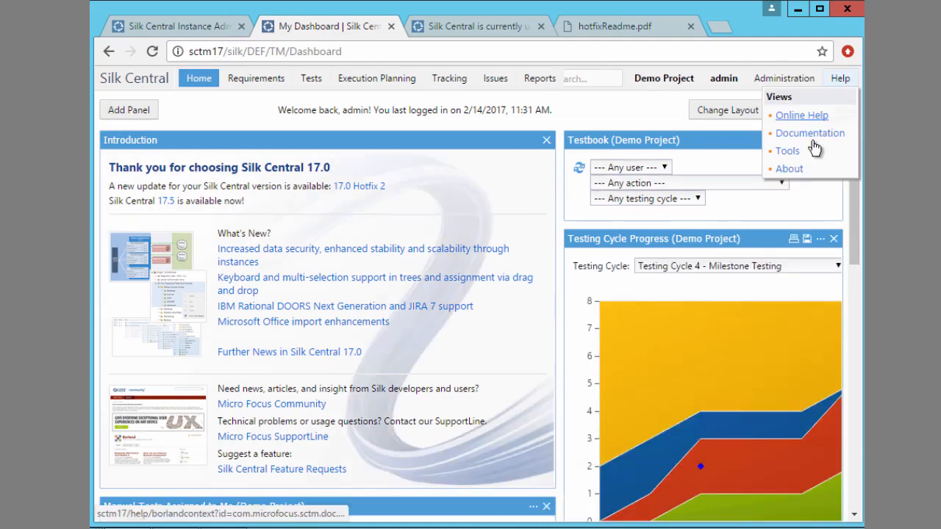
pyautogui.click(794, 171)
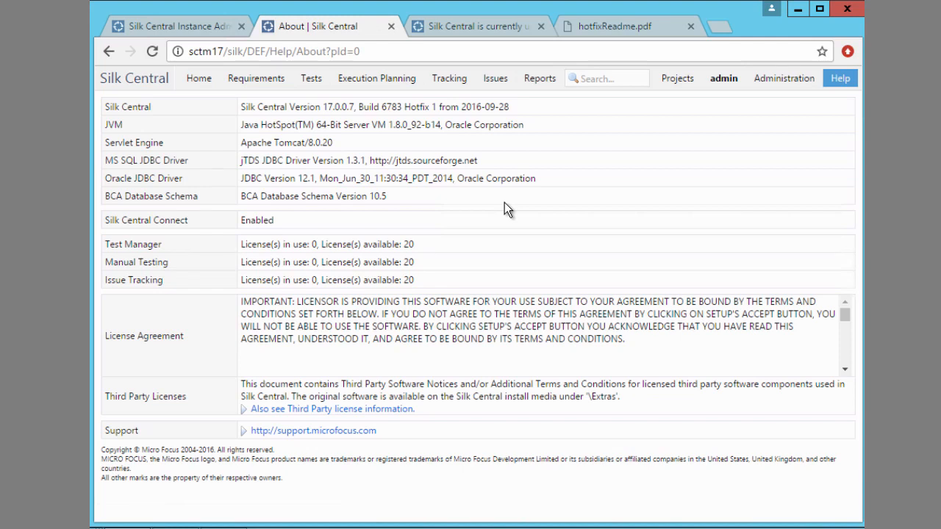
pyautogui.moveTo(438, 106); pyautogui.dragTo(405, 106)
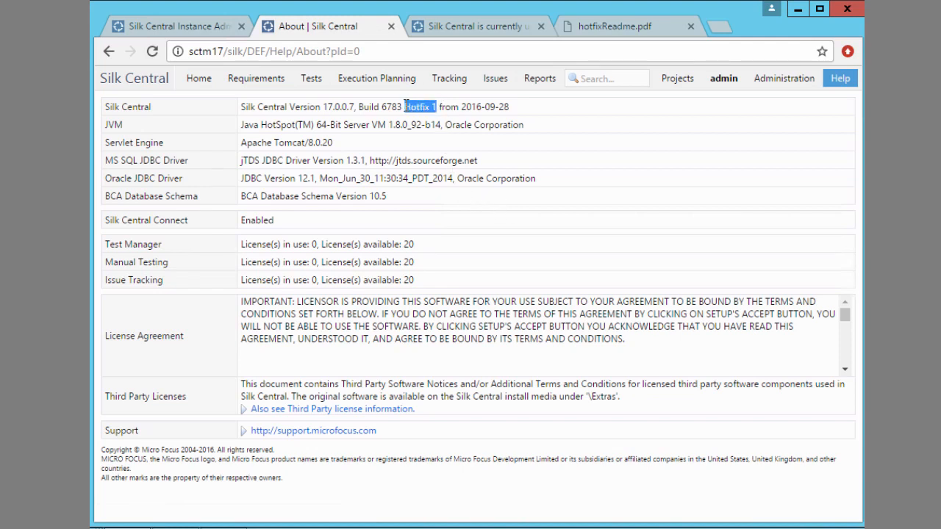